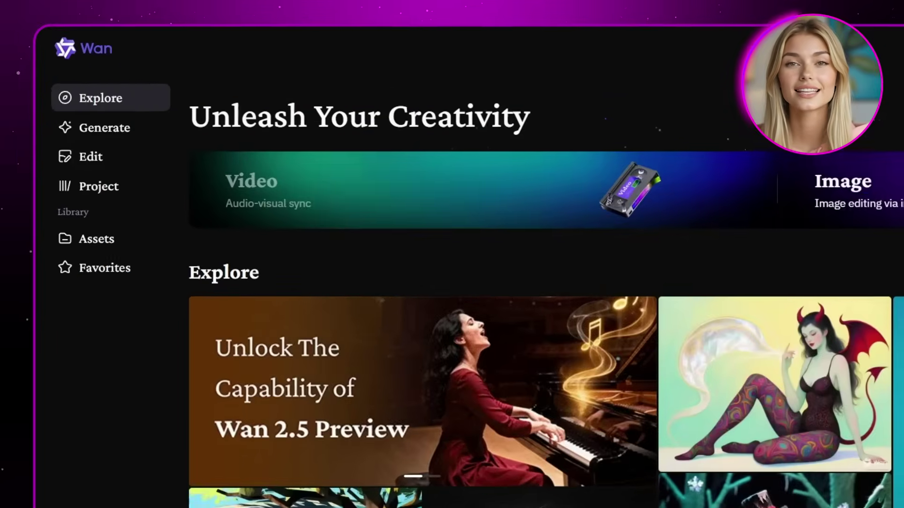
Step: Put the generator in Avatar mode with Speech to Video at 720P, previewing the speech generator
left_click(78, 108)
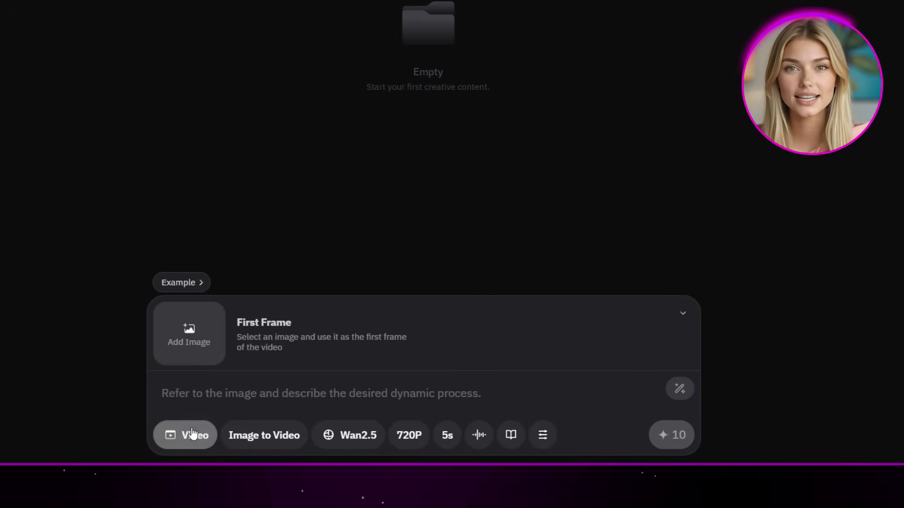
left_click(192, 433)
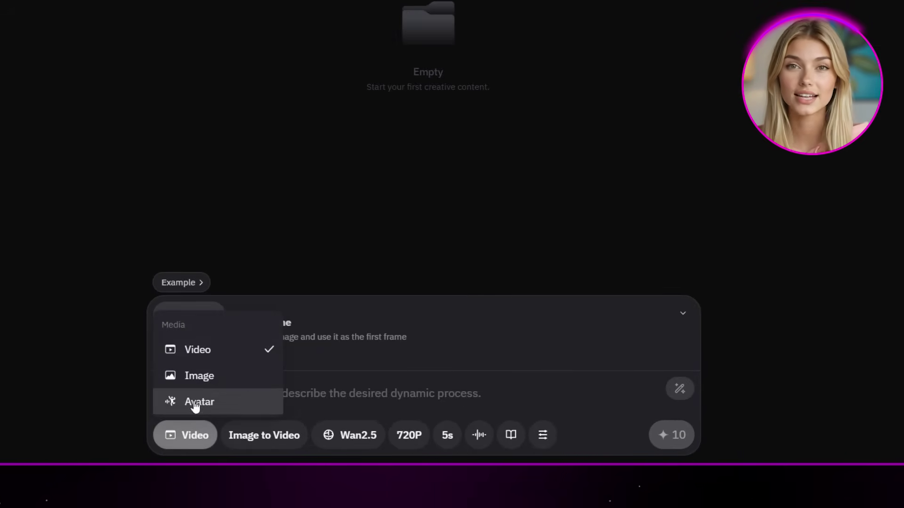
left_click(196, 405)
left_click(287, 438)
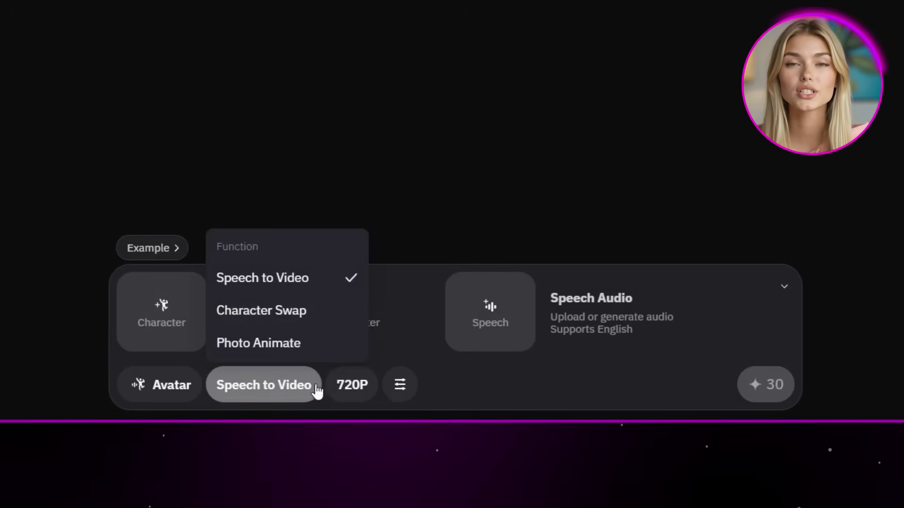
left_click(263, 386)
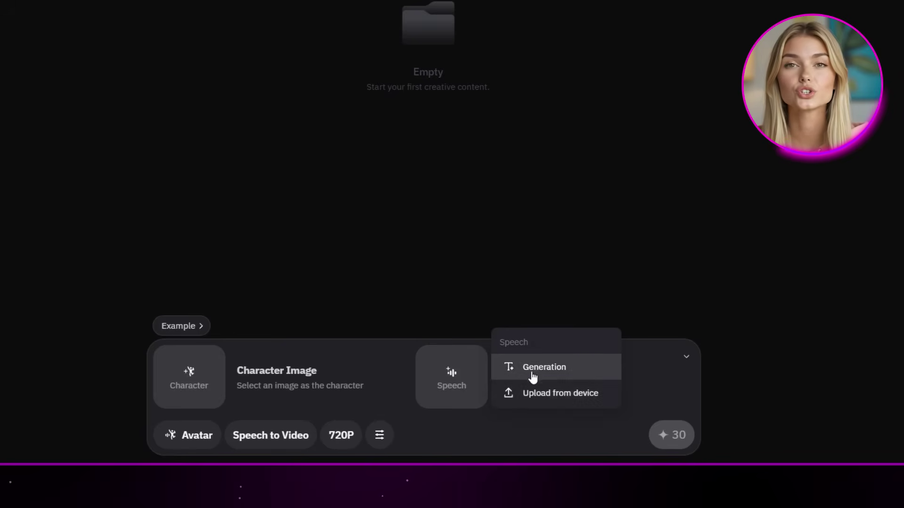
left_click(556, 370)
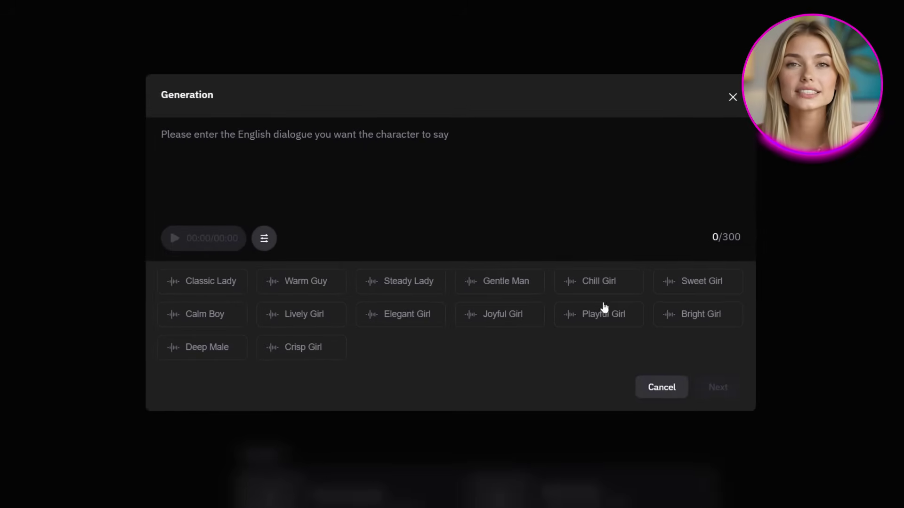
left_click(661, 390)
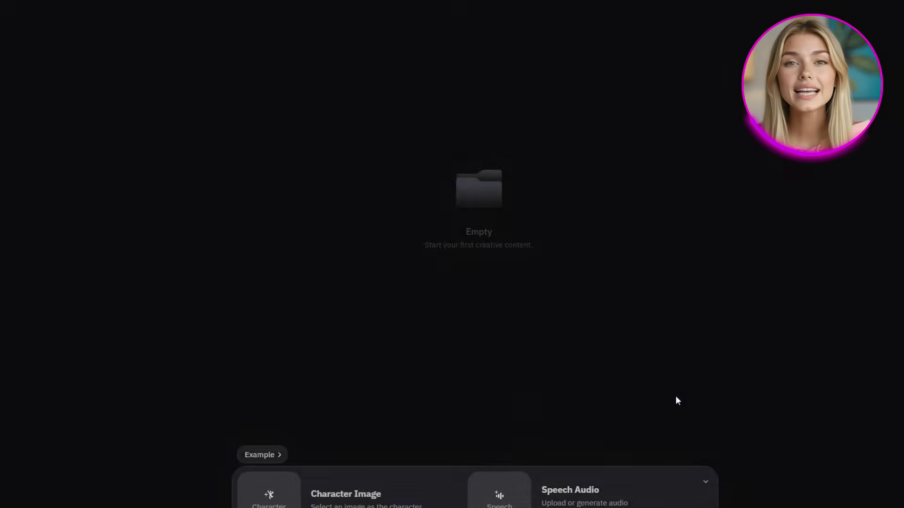
left_click(264, 442)
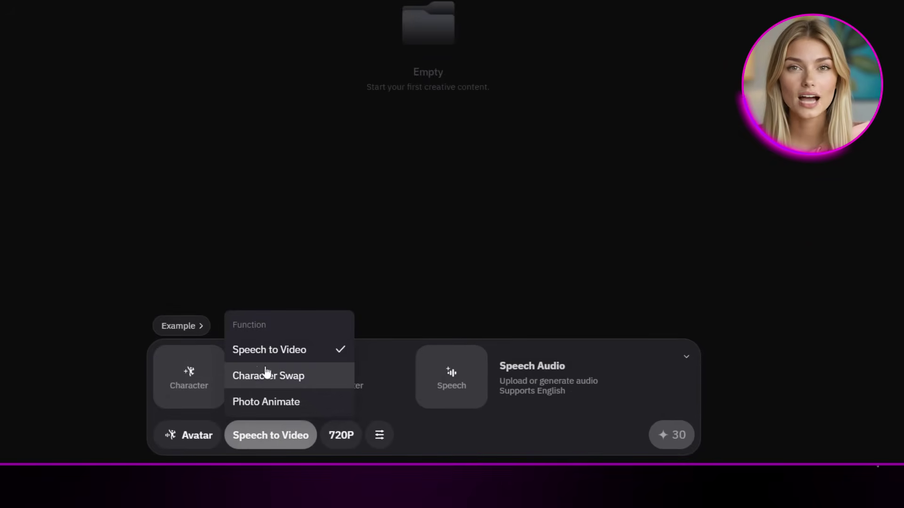
left_click(286, 381)
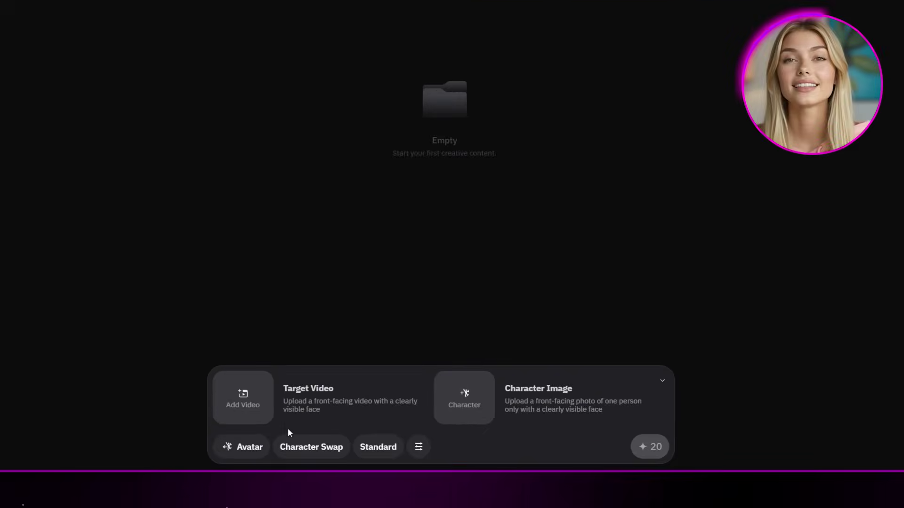
left_click(310, 450)
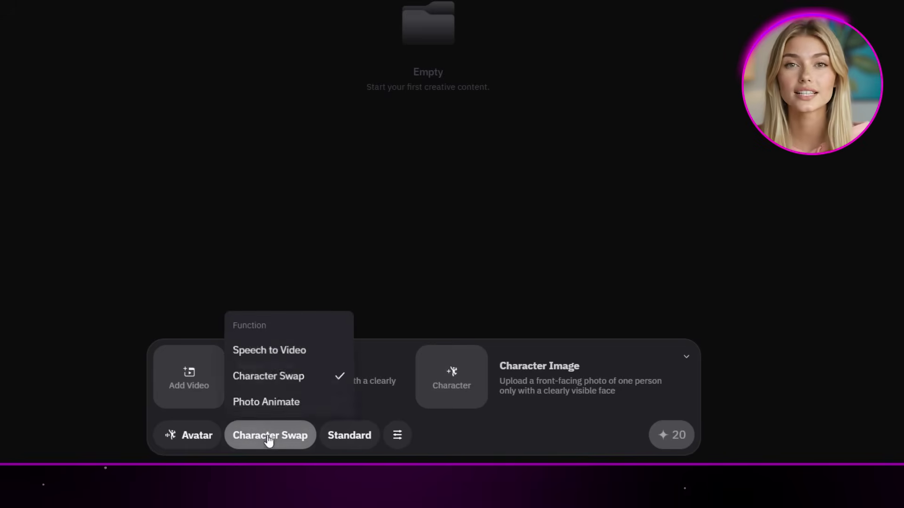
left_click(268, 402)
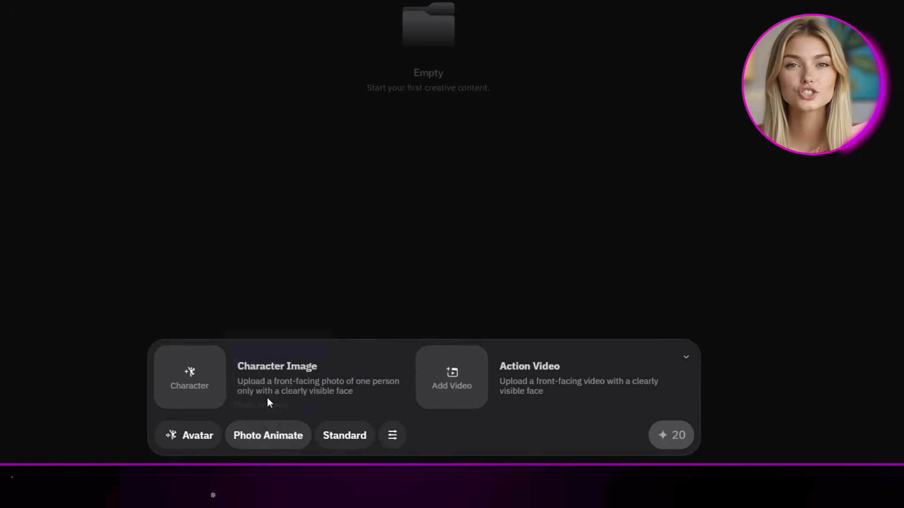
left_click(267, 435)
left_click(260, 355)
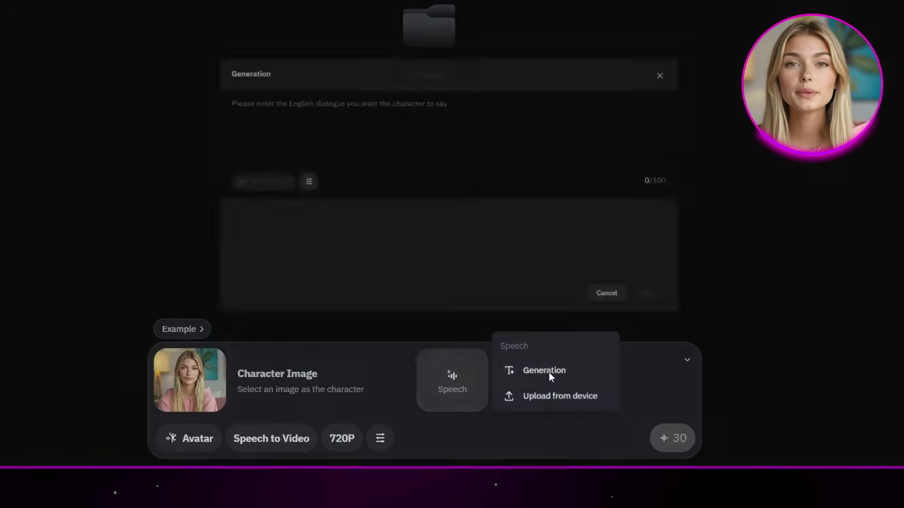
Step: Generate speech 'Hey everybody, it's me.' in the Elegant Girl voice at 1.4x speed
left_click(549, 369)
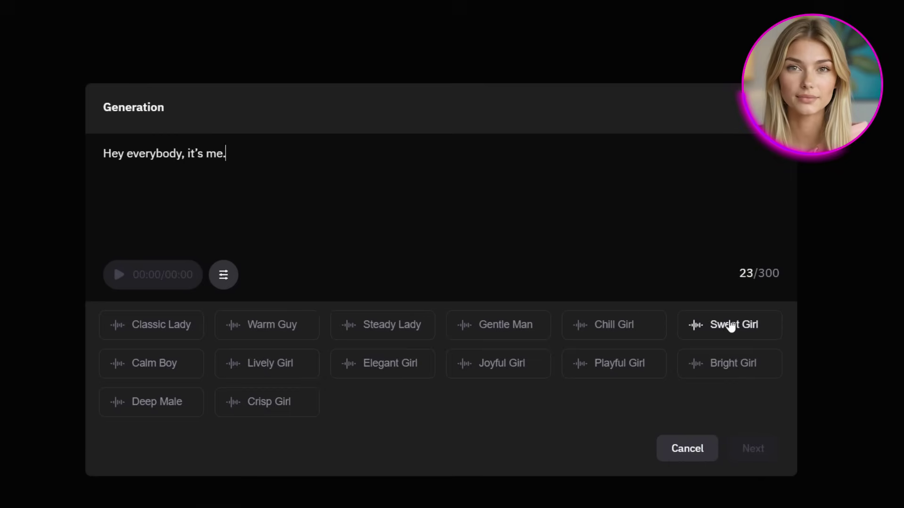
left_click(716, 329)
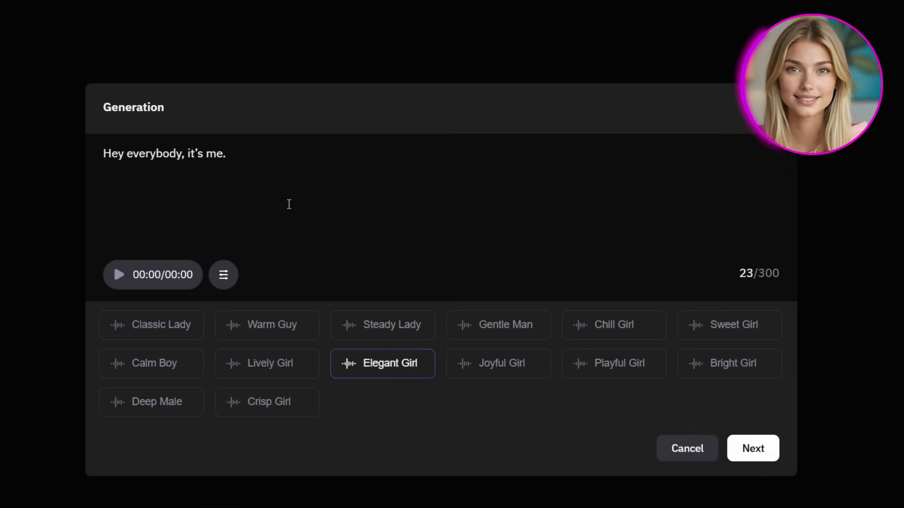
left_click(225, 276)
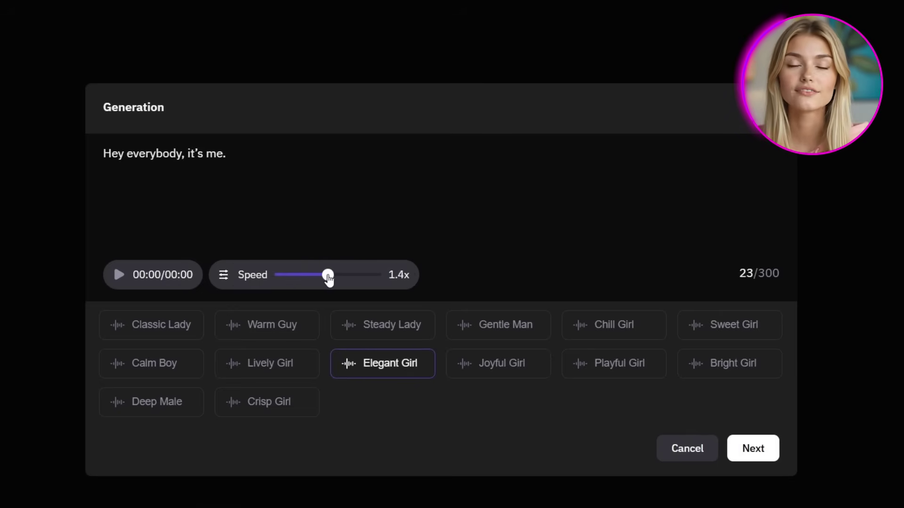
left_click(753, 448)
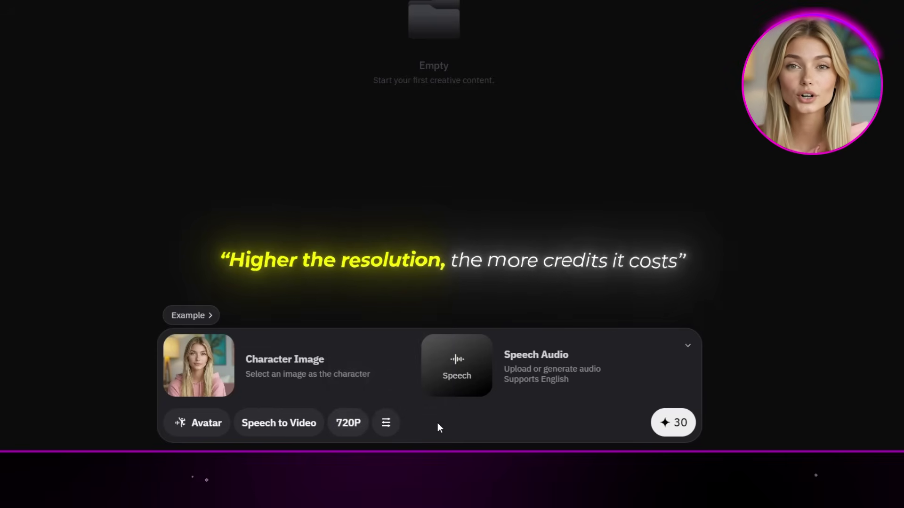
Step: Review the generation settings and credit plans, then render the talking-avatar video
left_click(386, 424)
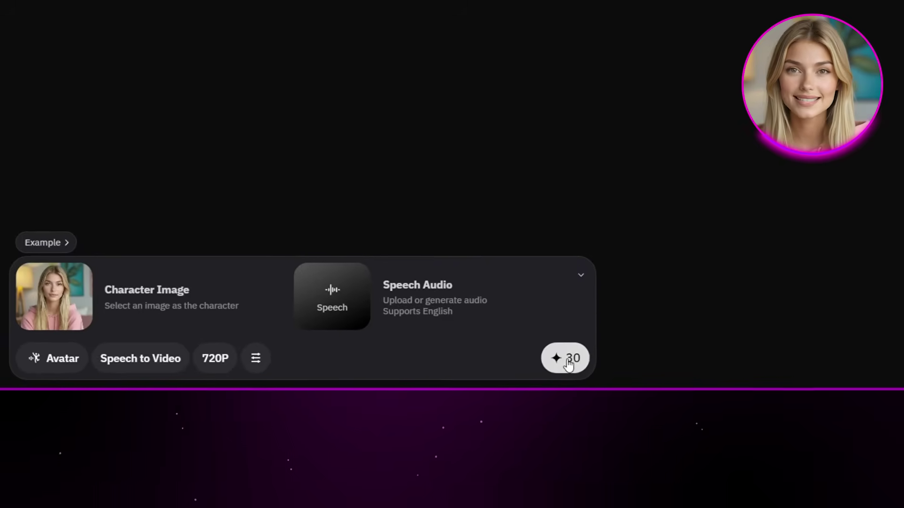
left_click(642, 467)
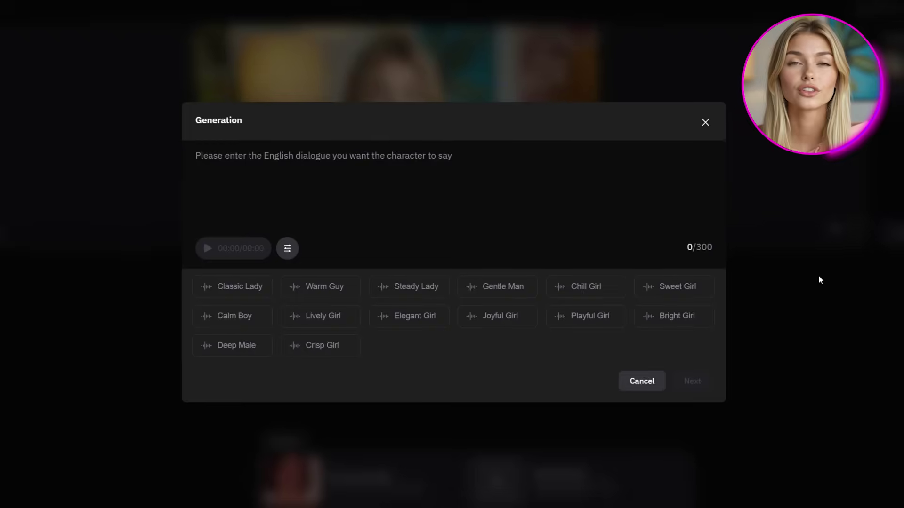
Step: Voice 'With Wan Animate, you can make anyone say anything.' with Warm Guy at 1.0x speed
type("With Wan Animate, you can make anyone say anything.")
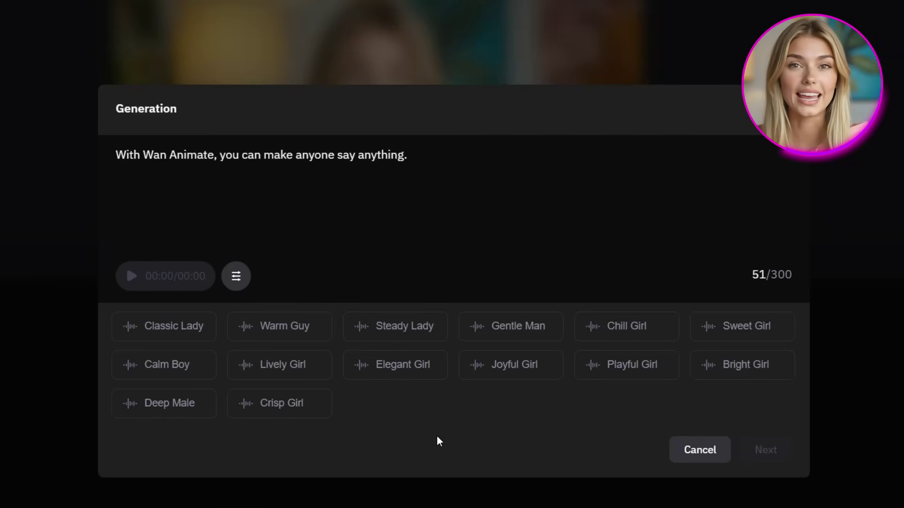
left_click(282, 334)
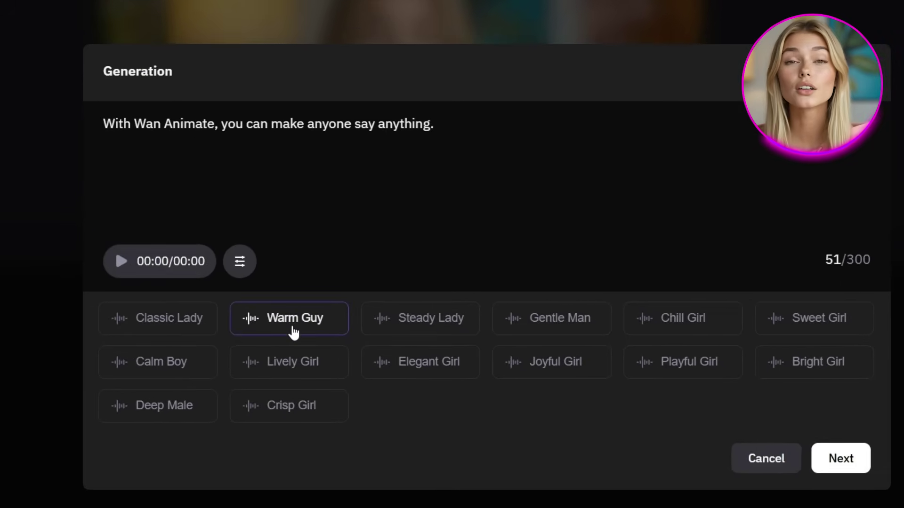
left_click(242, 265)
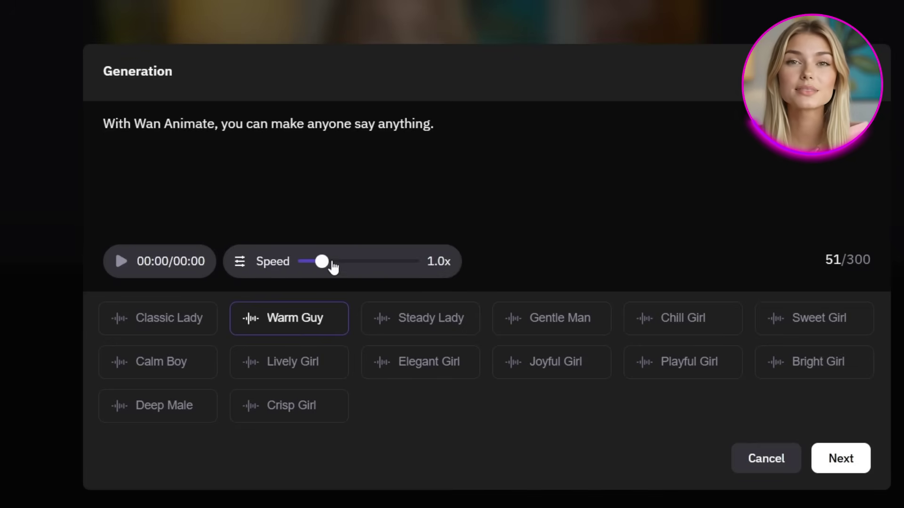
left_click(840, 458)
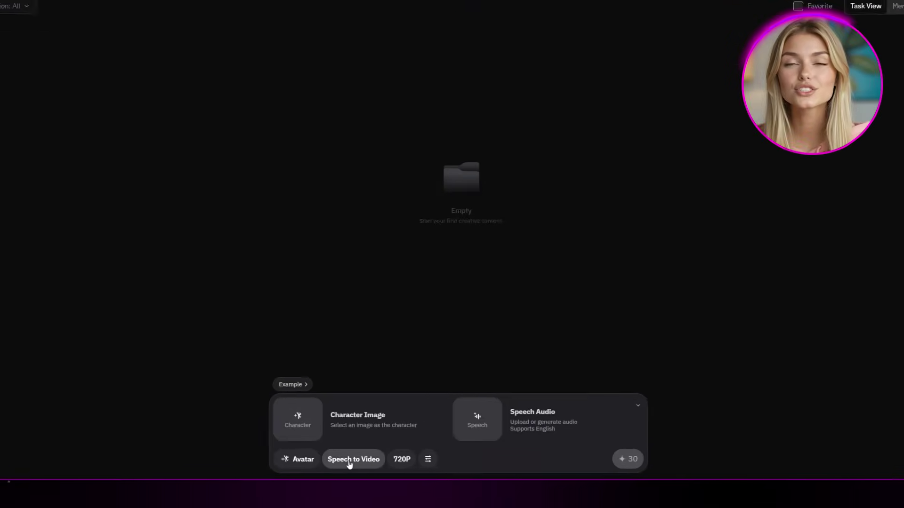
Step: Change the avatar function from Speech to Video to Character Swap
left_click(349, 459)
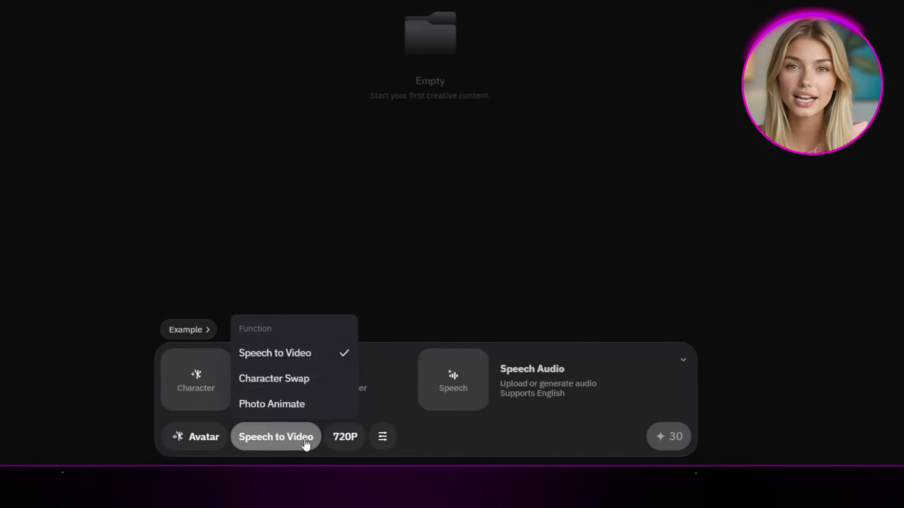
left_click(242, 382)
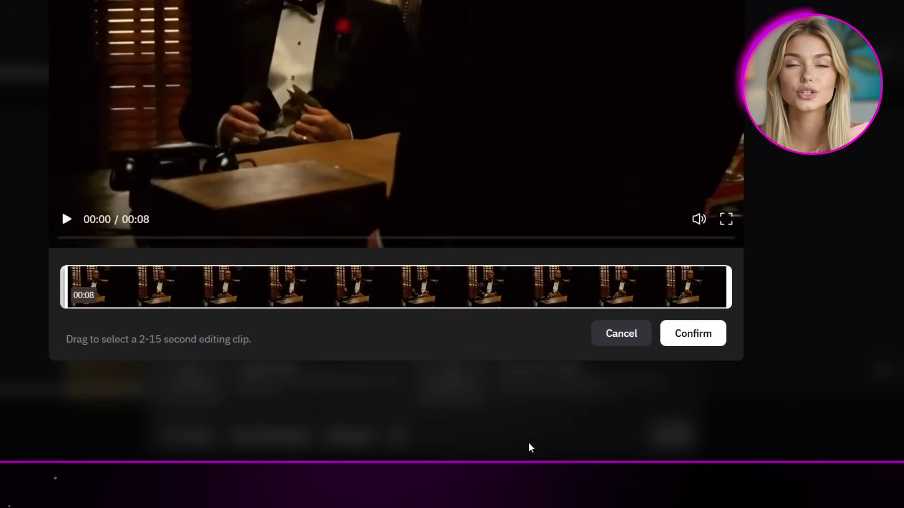
Step: Keep the full eight-second clip as the target video
mouse_move(727, 292)
left_mouse_down()
mouse_move(535, 288)
mouse_move(730, 288)
left_mouse_up()
mouse_move(64, 288)
left_mouse_down()
mouse_move(234, 288)
mouse_move(65, 291)
left_mouse_up()
left_click_drag(244, 281, 66, 287)
left_click(687, 328)
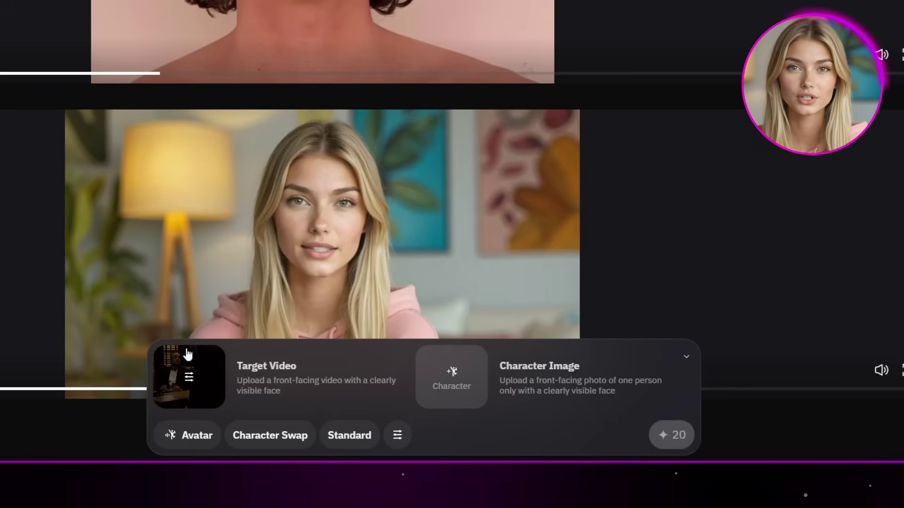
Step: Upload the man's front-facing portrait photo as the character image
left_click(445, 379)
left_click(559, 402)
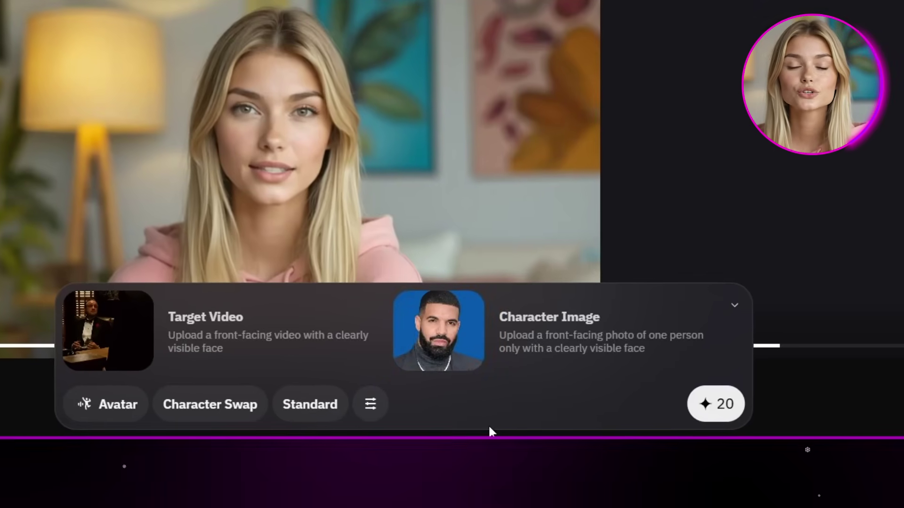
mouse_move(432, 320)
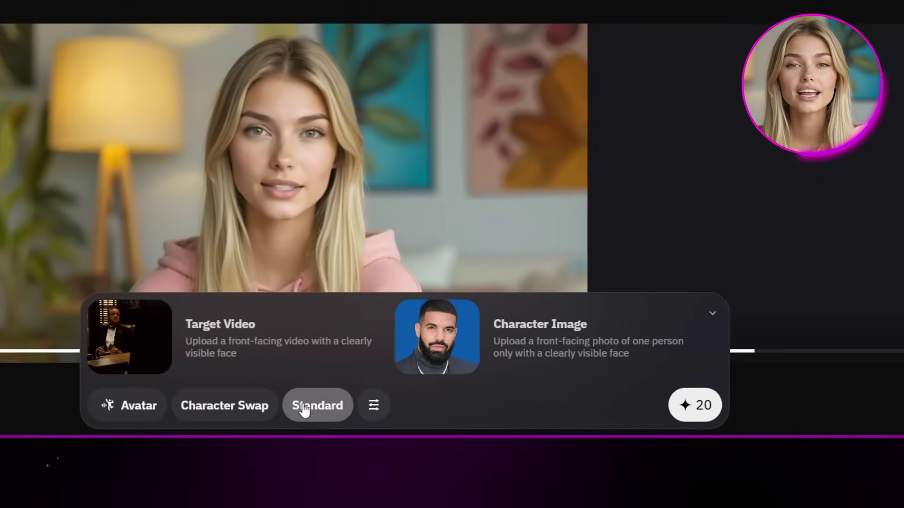
Step: Set the Character Swap quality to Pro (30 credits) and check Generate with Credits
left_click(333, 408)
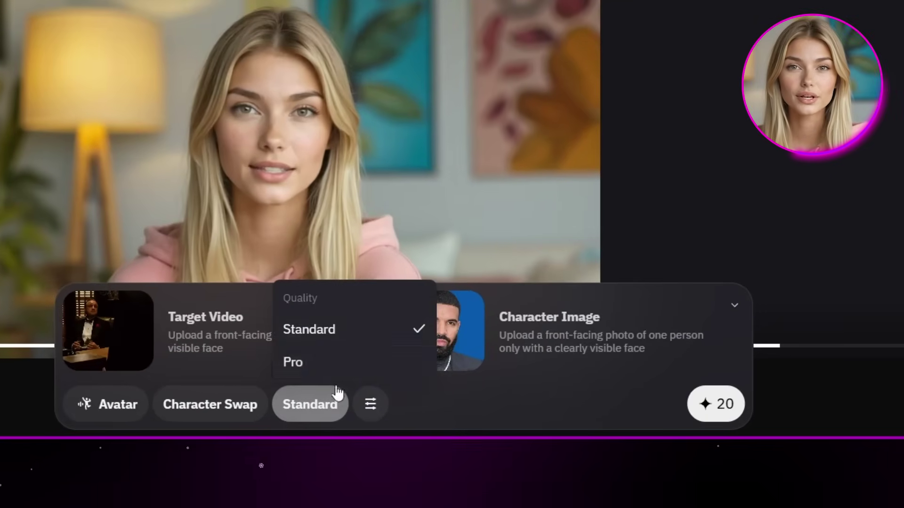
left_click(294, 360)
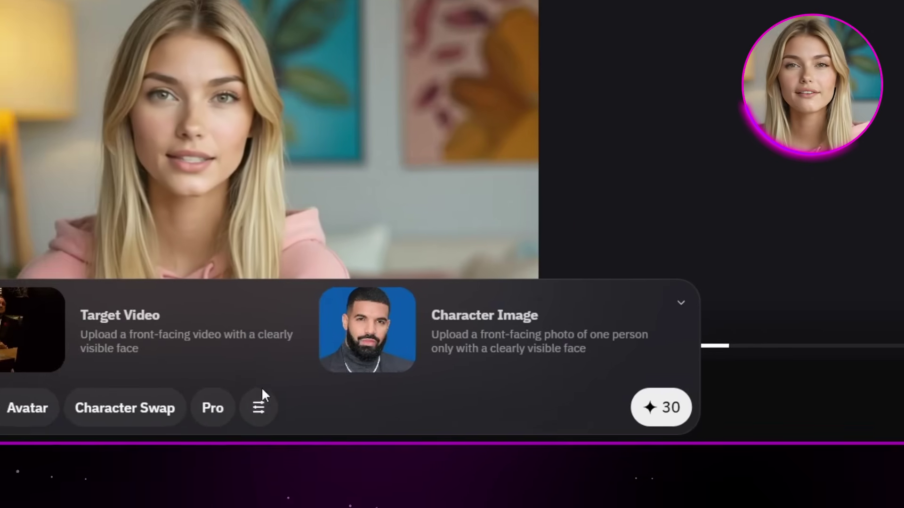
left_click(145, 413)
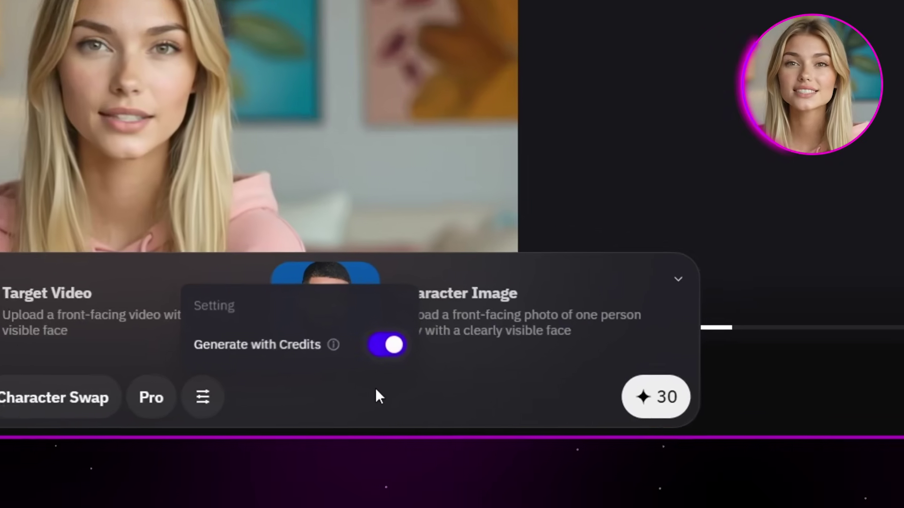
left_click(478, 391)
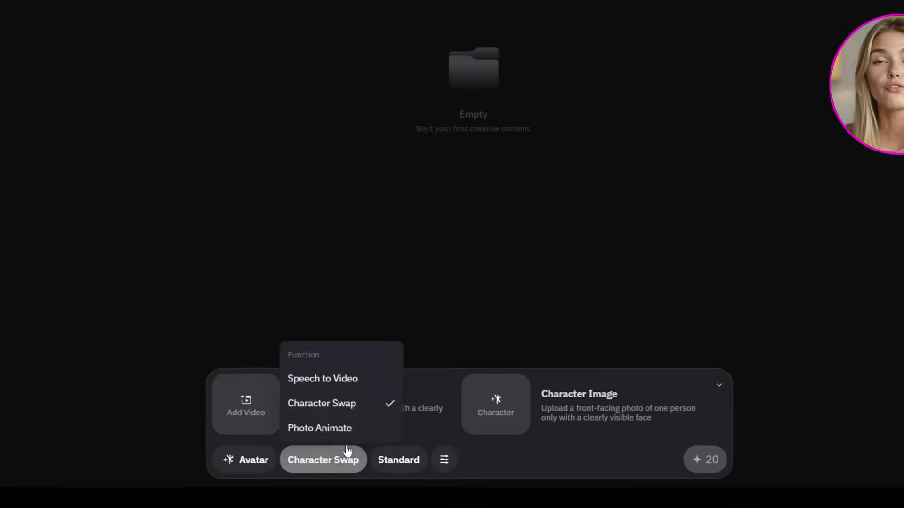
Step: Change the avatar function to Photo Animate
left_click(183, 395)
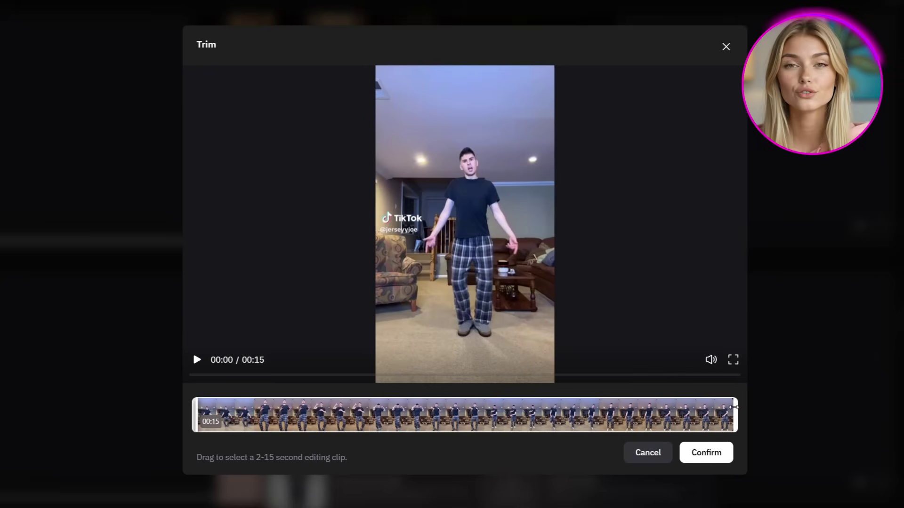
Step: Accept the full 15-second dance clip and set Photo Animate quality to Pro (30 credits)
left_click(707, 460)
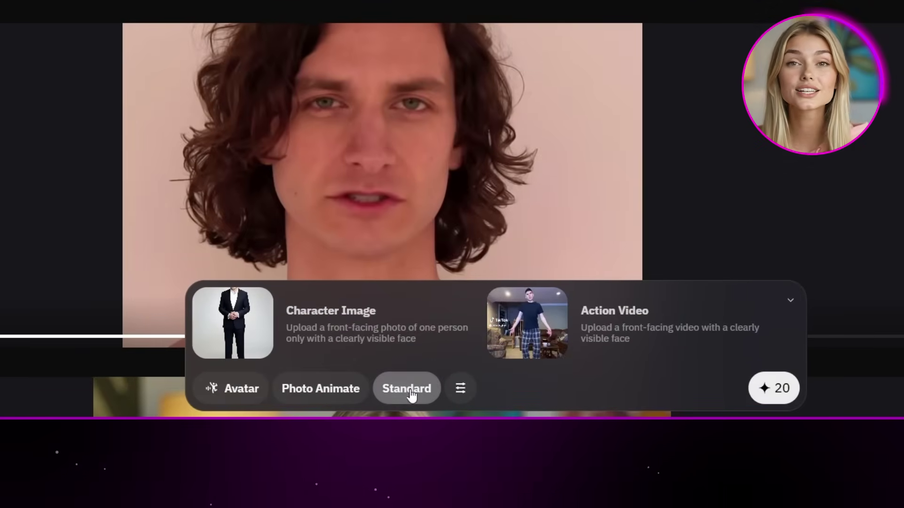
left_click(410, 390)
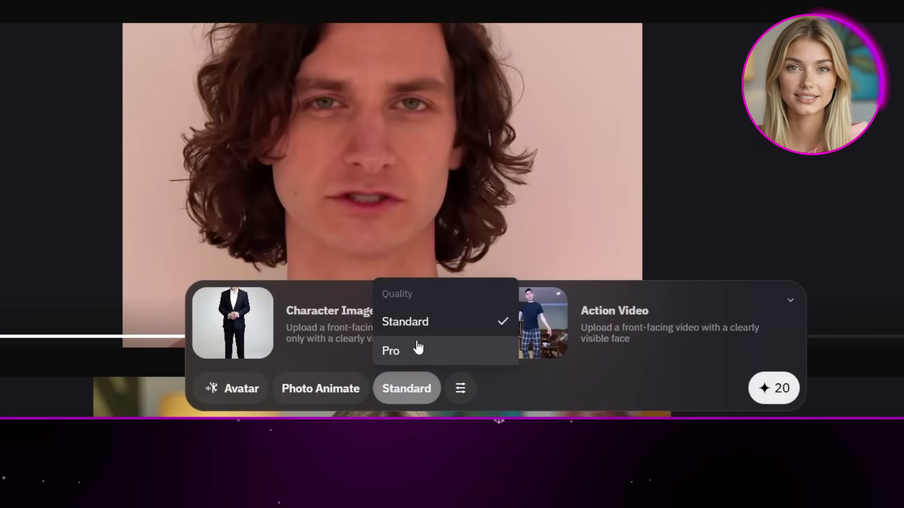
left_click(389, 352)
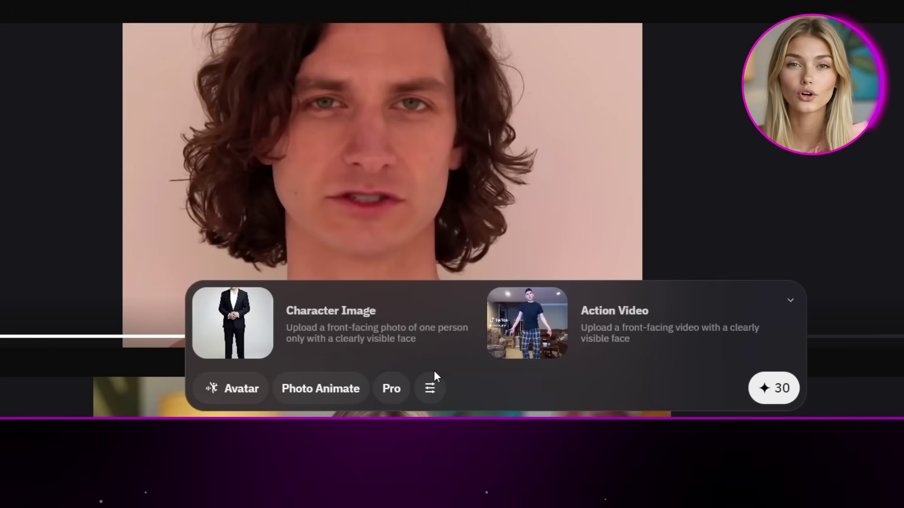